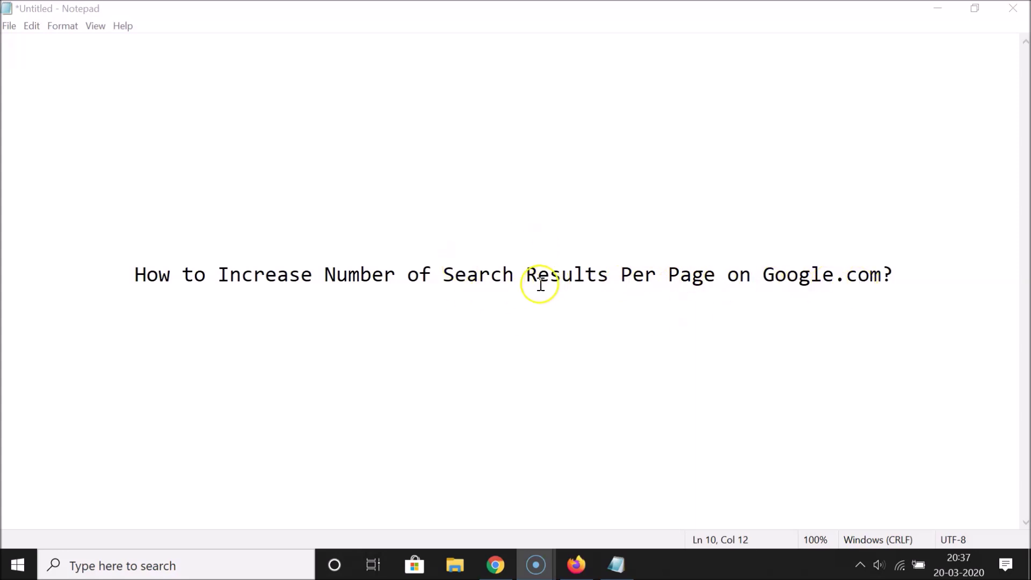
# Step: Bring the Firefox private browsing window in front of Notepad
pyautogui.click(578, 565)
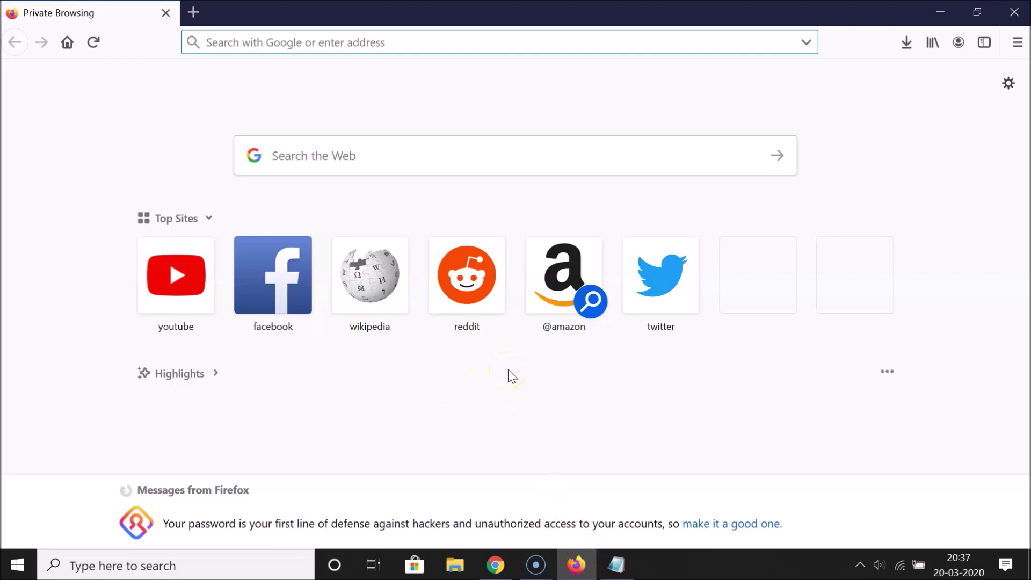
# Step: Load the google.com homepage in Firefox
pyautogui.click(409, 57)
pyautogui.write('goo')
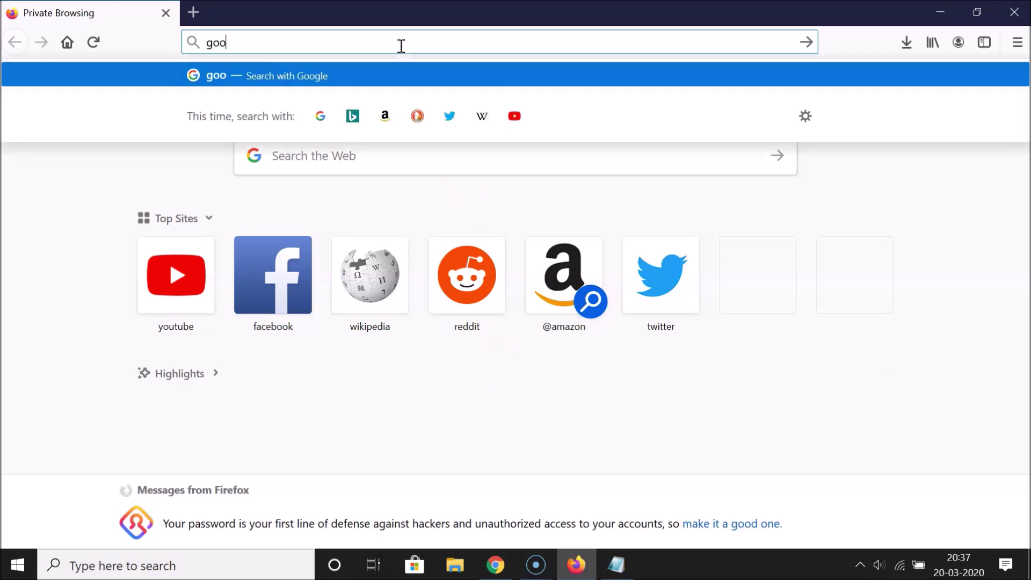
pyautogui.write('gle.com')
pyautogui.press('Return')
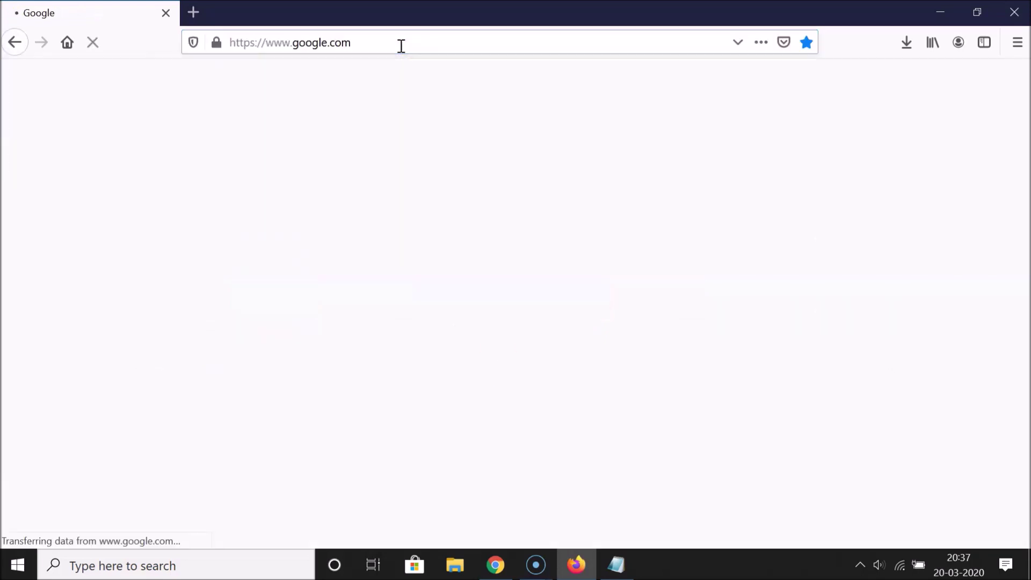
# Step: Search Google for 'techmespot'
pyautogui.click(431, 189)
pyautogui.click(440, 302)
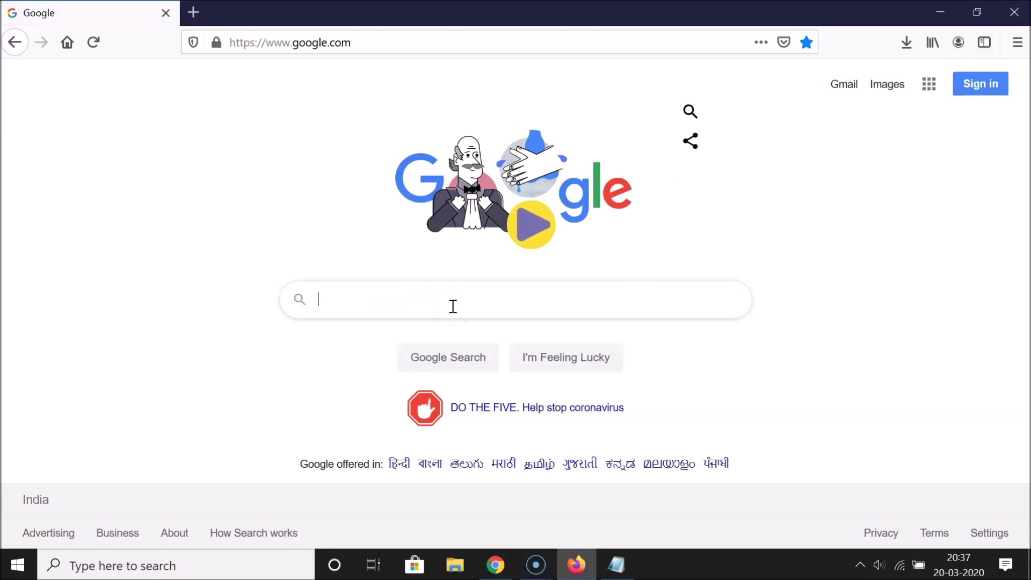
pyautogui.write('techmespot')
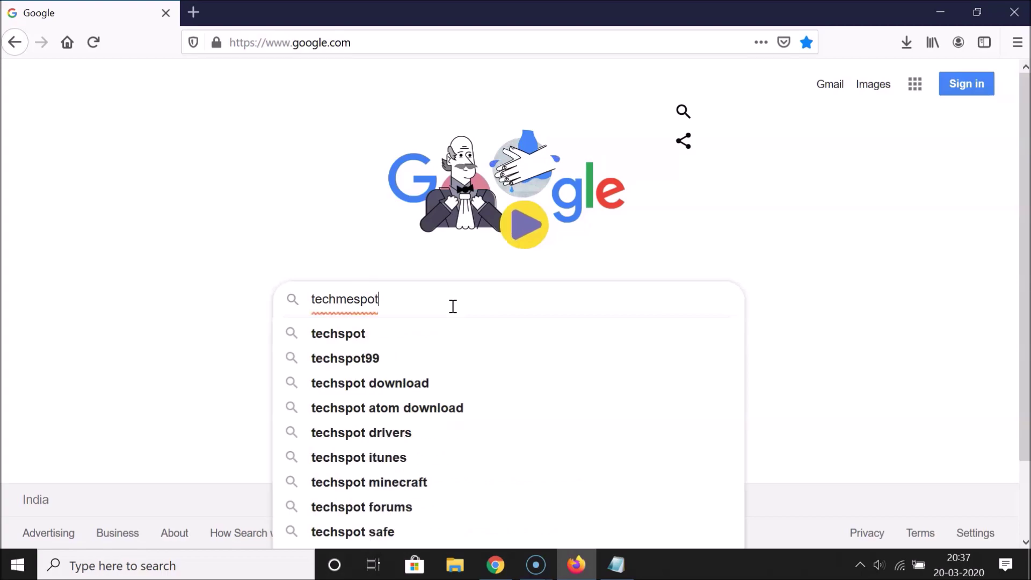
pyautogui.press('Return')
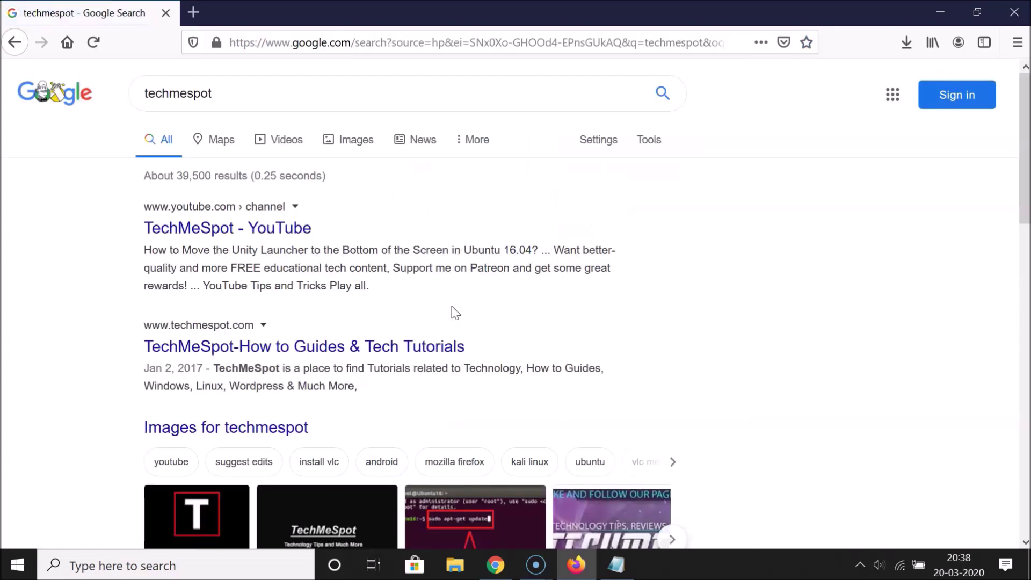
# Step: Look through the techmespot results down to the page links, then open a new tab
pyautogui.scroll(-12, 692, 214)
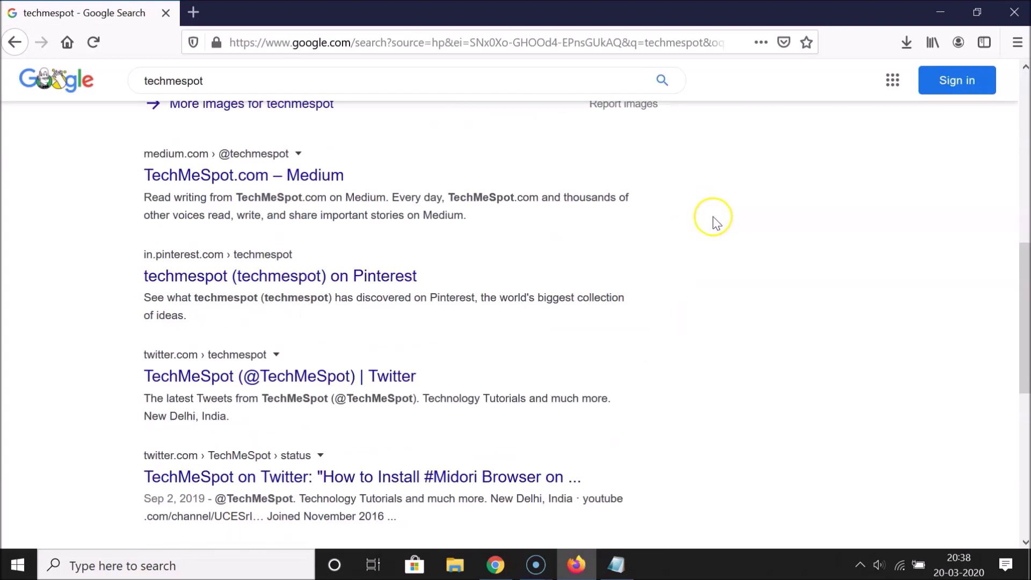
pyautogui.scroll(8, 711, 221)
pyautogui.scroll(5, 710, 217)
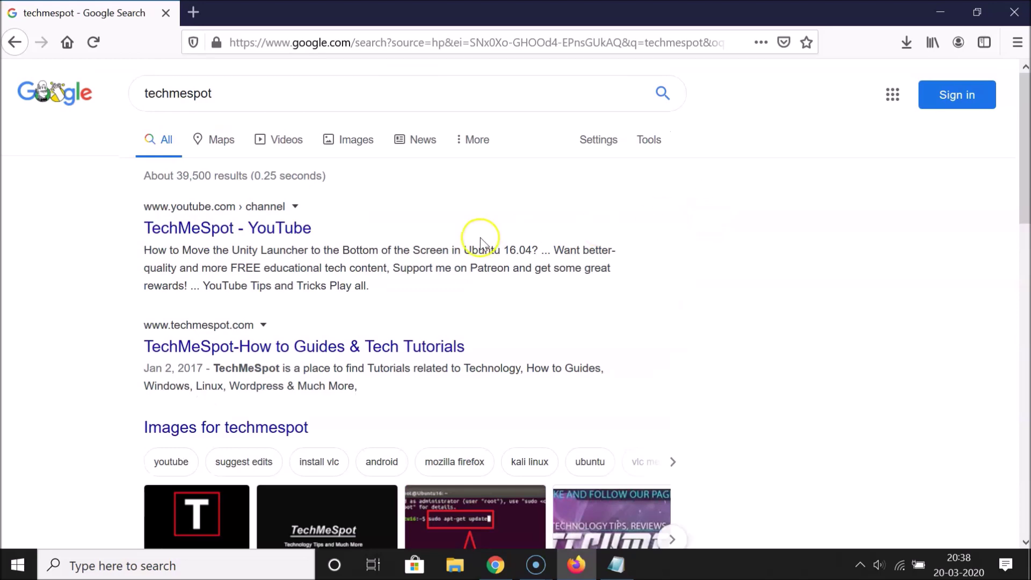
pyautogui.scroll(-1, 590, 231)
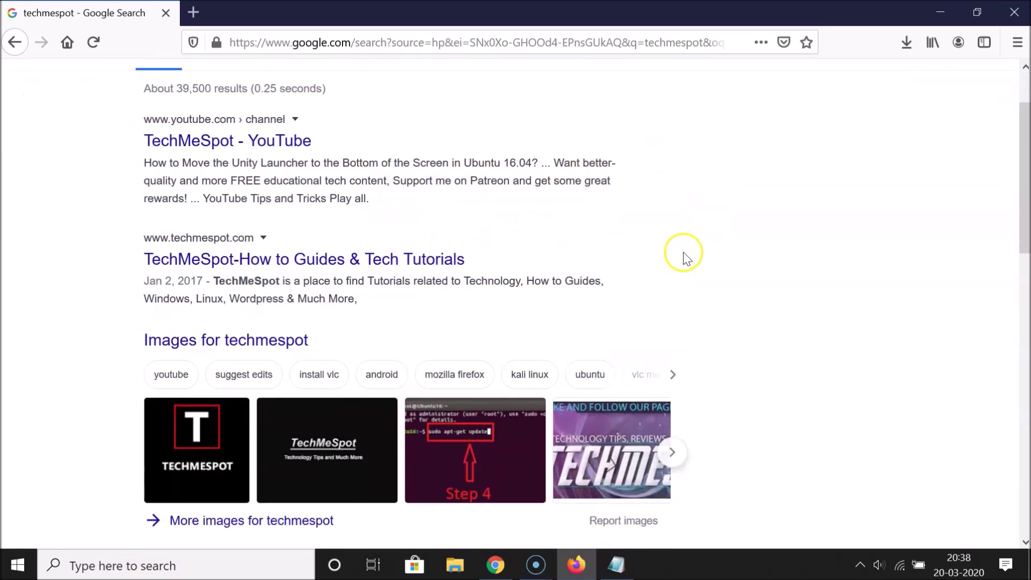
pyautogui.scroll(-4, 684, 263)
pyautogui.scroll(-2, 472, 276)
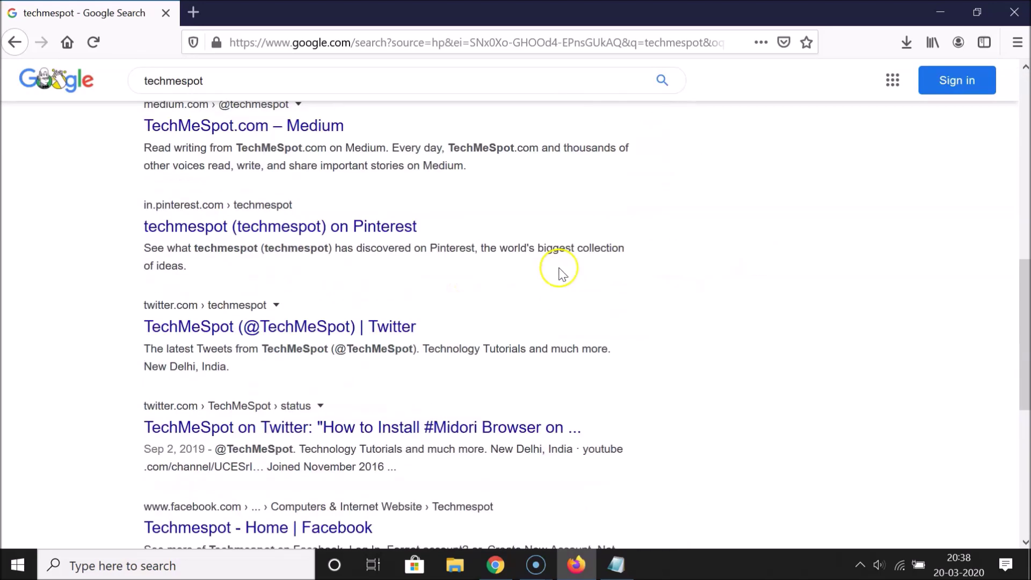
pyautogui.scroll(-1, 561, 271)
pyautogui.scroll(-2, 635, 276)
pyautogui.scroll(-3, 589, 295)
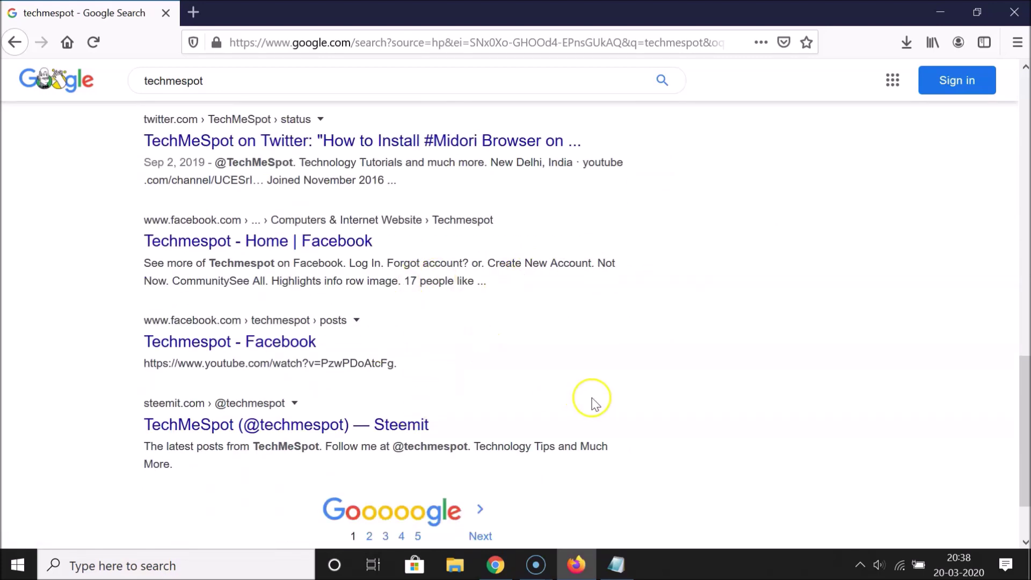
pyautogui.scroll(15, 698, 322)
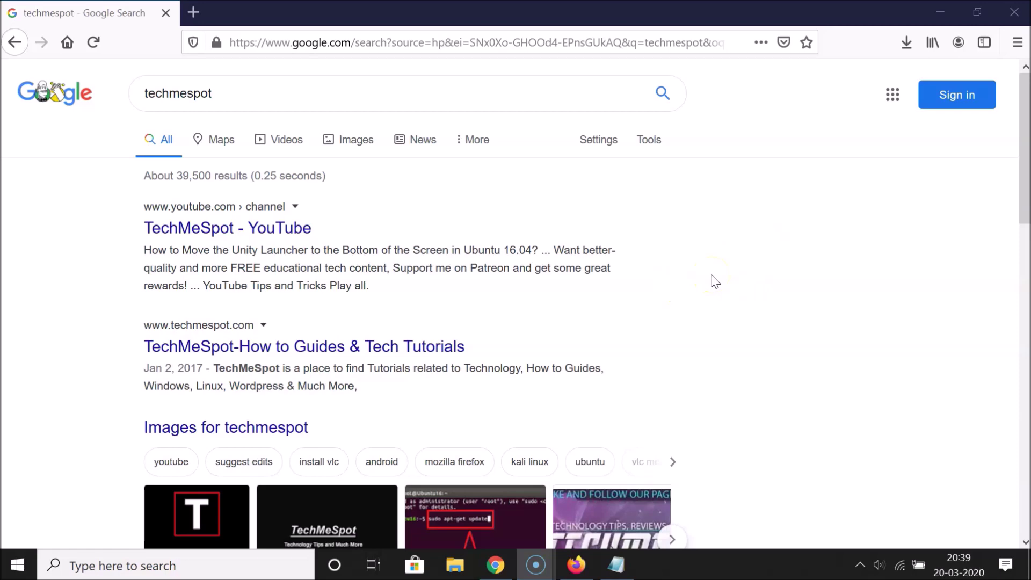
pyautogui.scroll(-5, 719, 282)
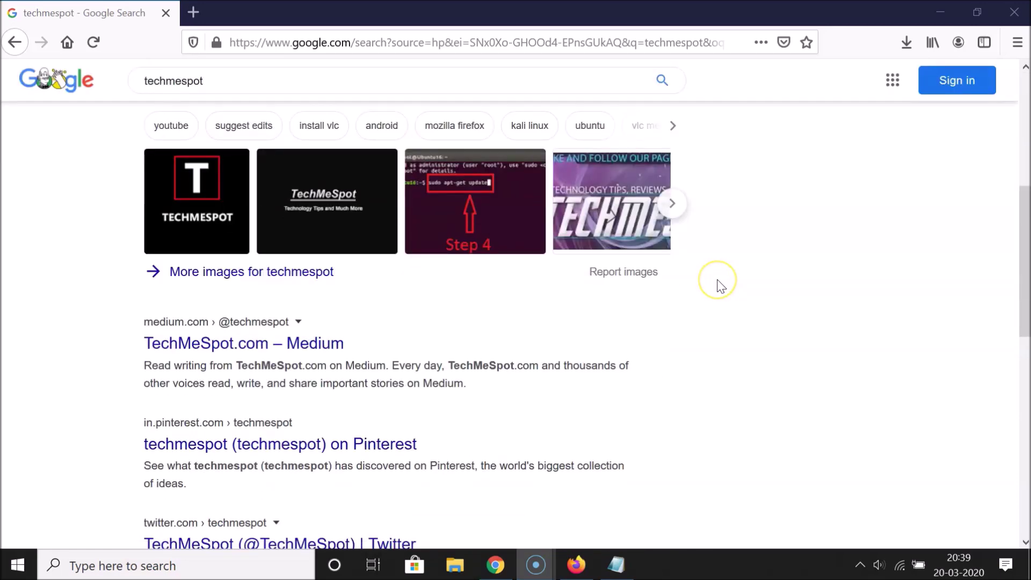
pyautogui.scroll(5, 721, 286)
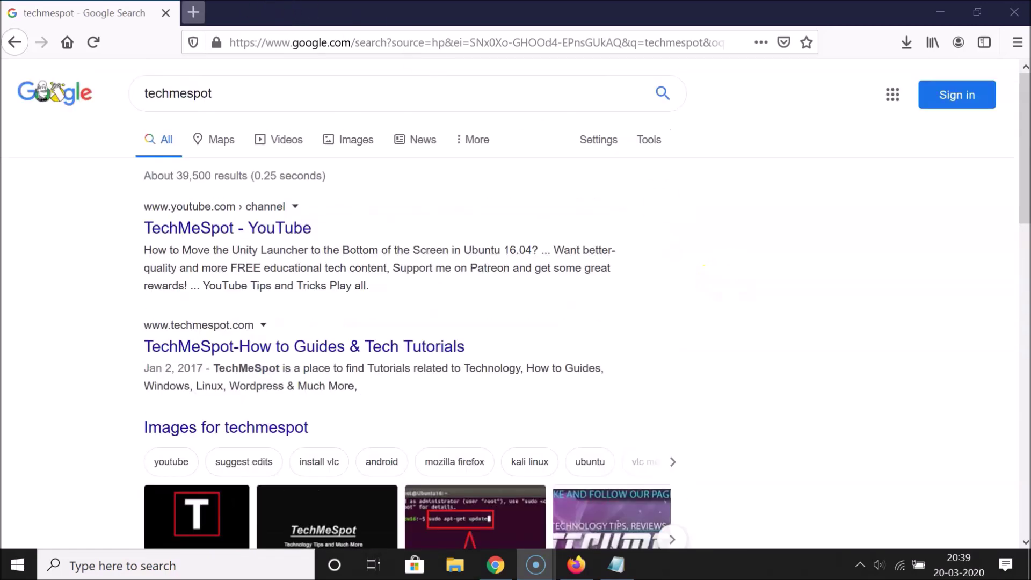
pyautogui.click(193, 12)
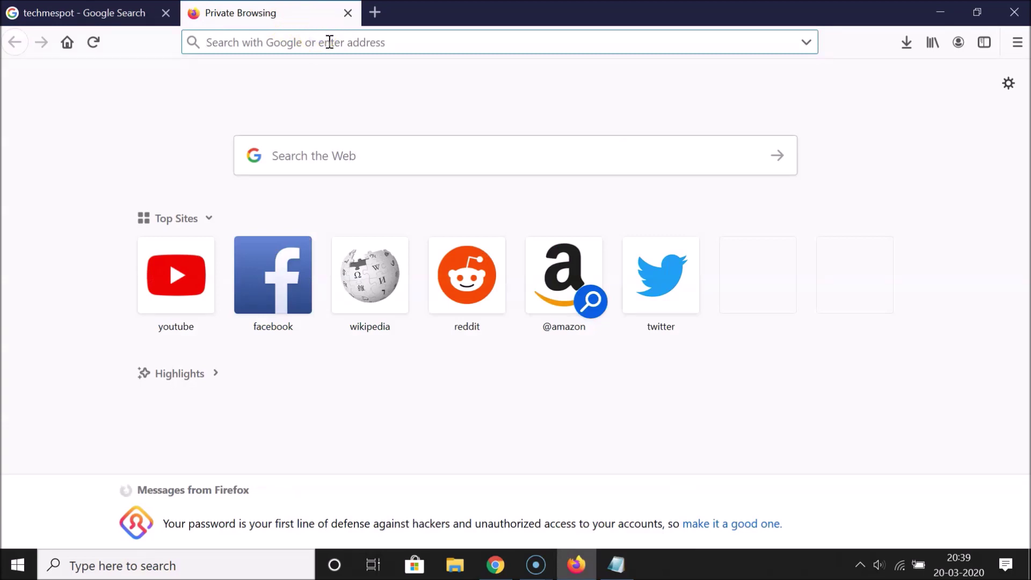
# Step: Load google.com in the new tab and bring up its Settings options
pyautogui.write('google.com')
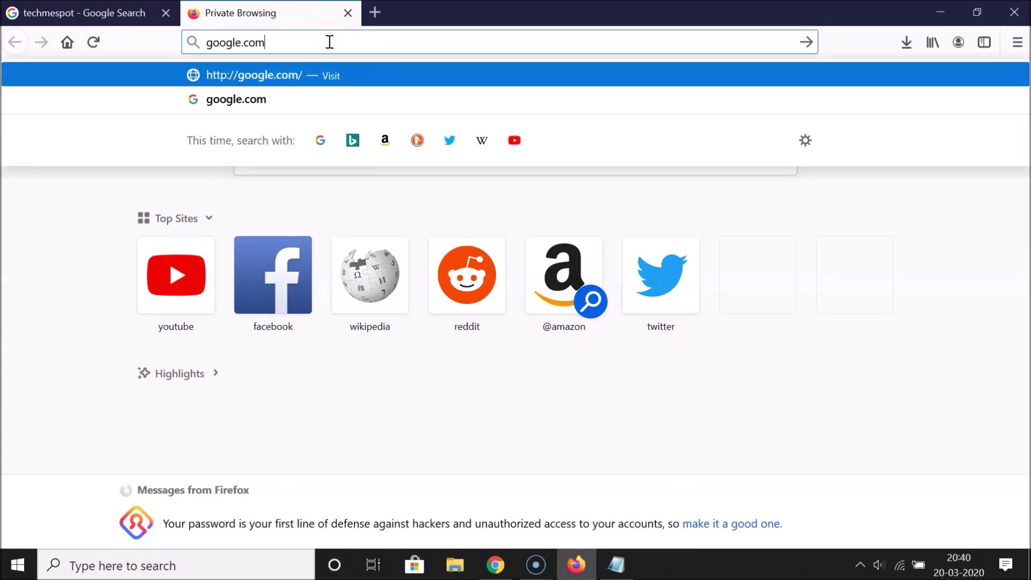
pyautogui.press('Return')
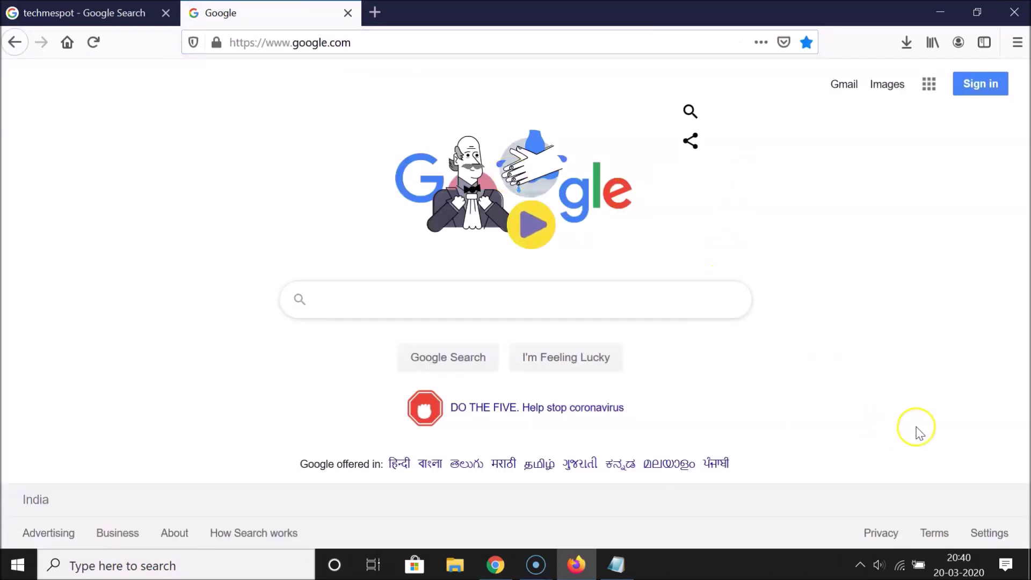
pyautogui.click(993, 534)
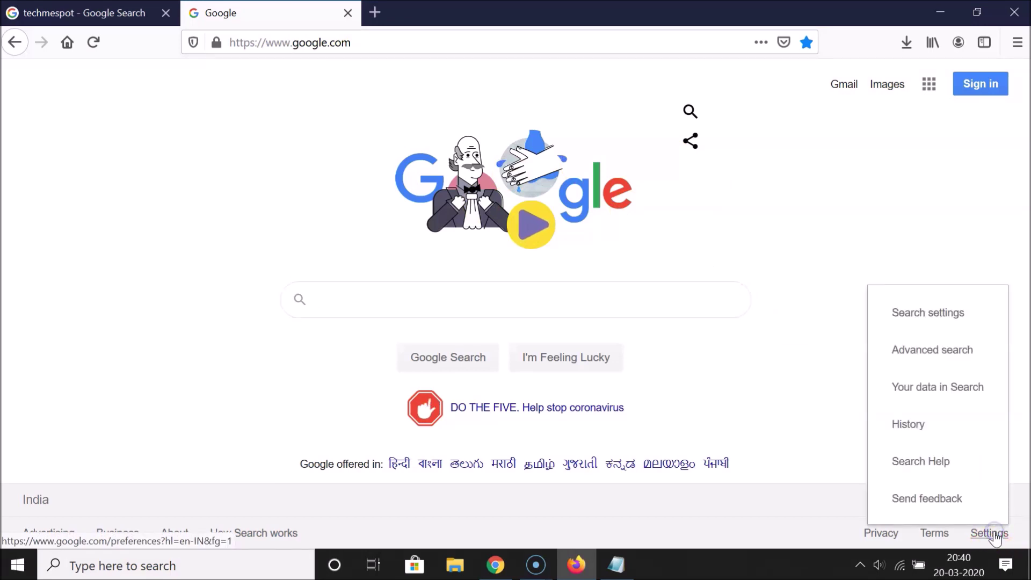
# Step: Go to Google's Search Settings page
pyautogui.click(923, 319)
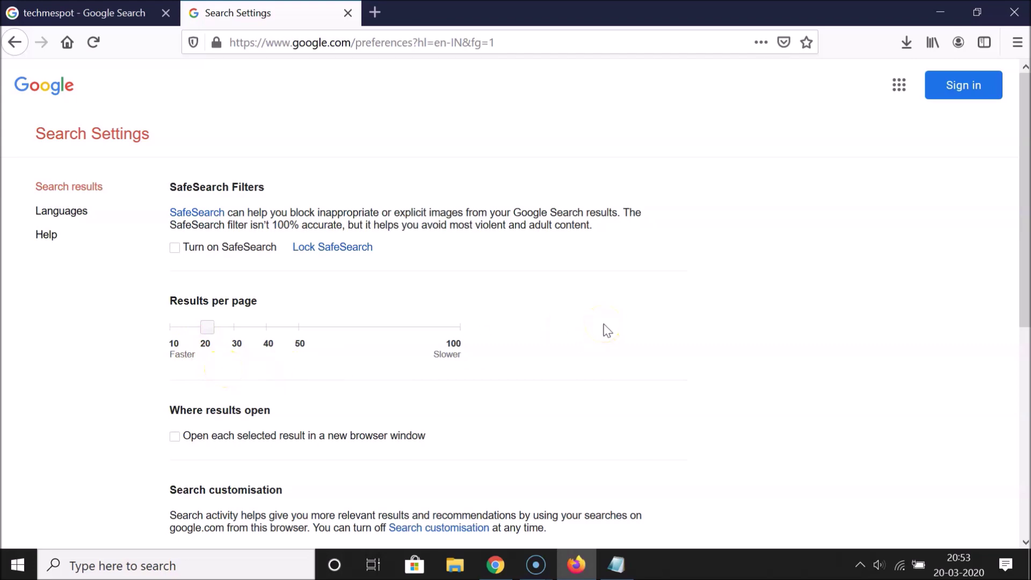
# Step: Raise the Results per page slider to 50 in Search Settings
pyautogui.scroll(-6, 687, 306)
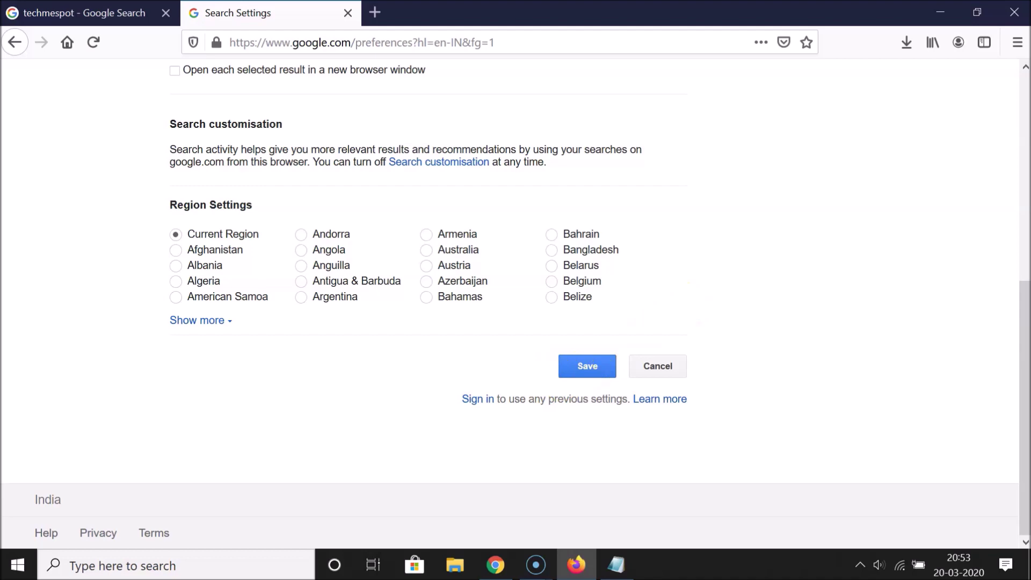
pyautogui.scroll(6, 720, 314)
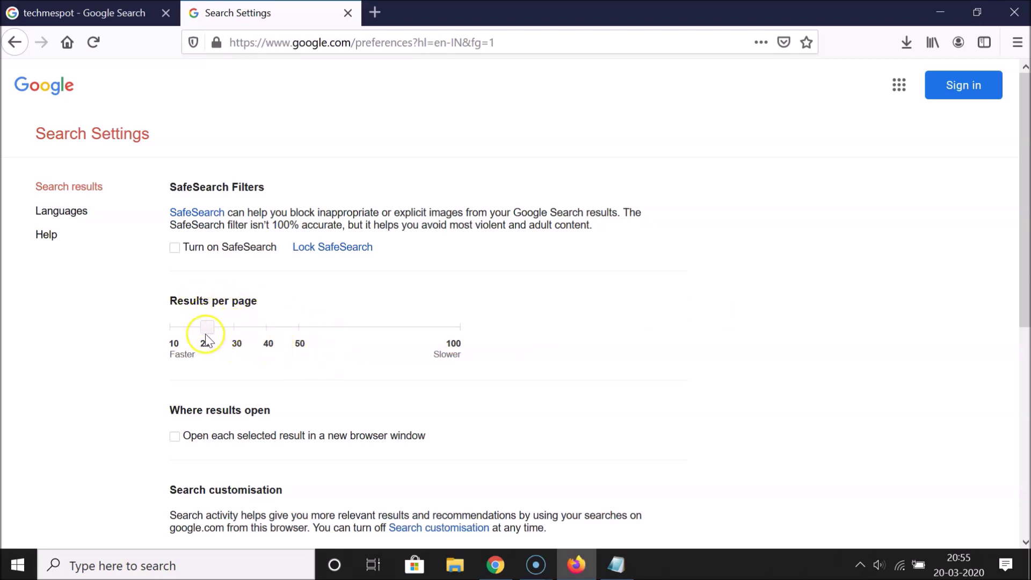
pyautogui.click(298, 333)
pyautogui.click(317, 348)
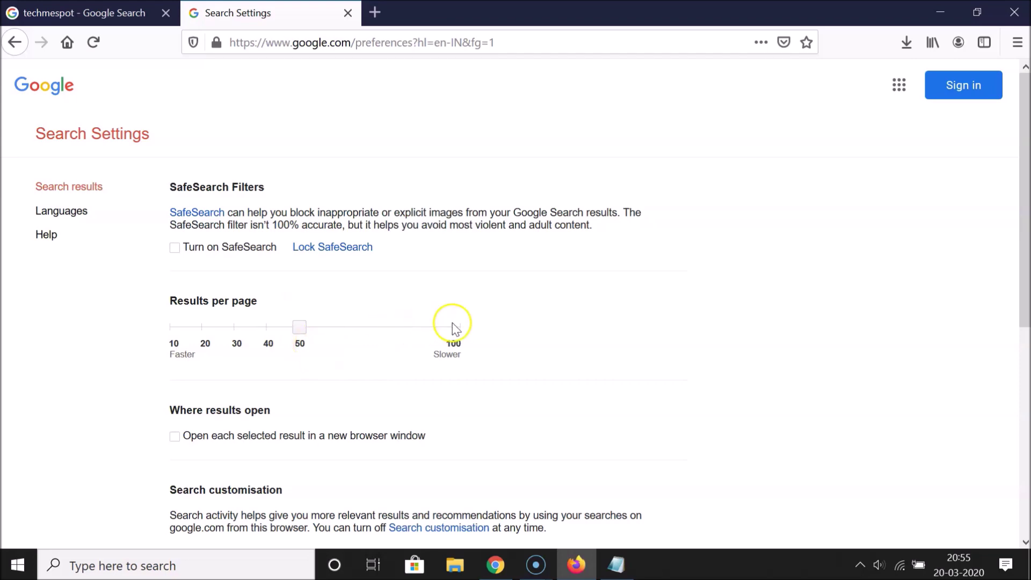
pyautogui.scroll(-5, 760, 294)
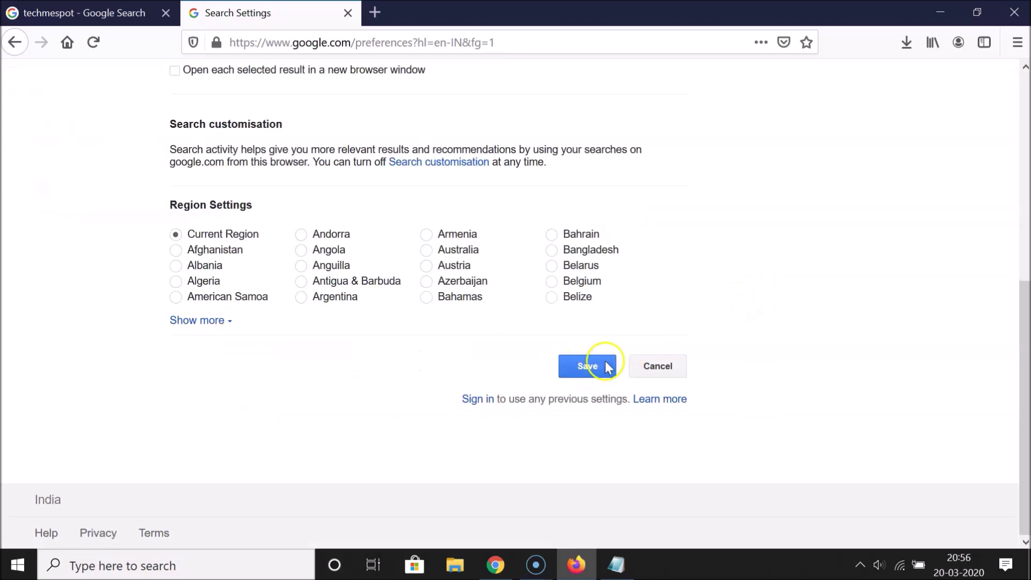
# Step: Save the search settings and dismiss the 'preferences have been saved' confirmation
pyautogui.scroll(5, 766, 292)
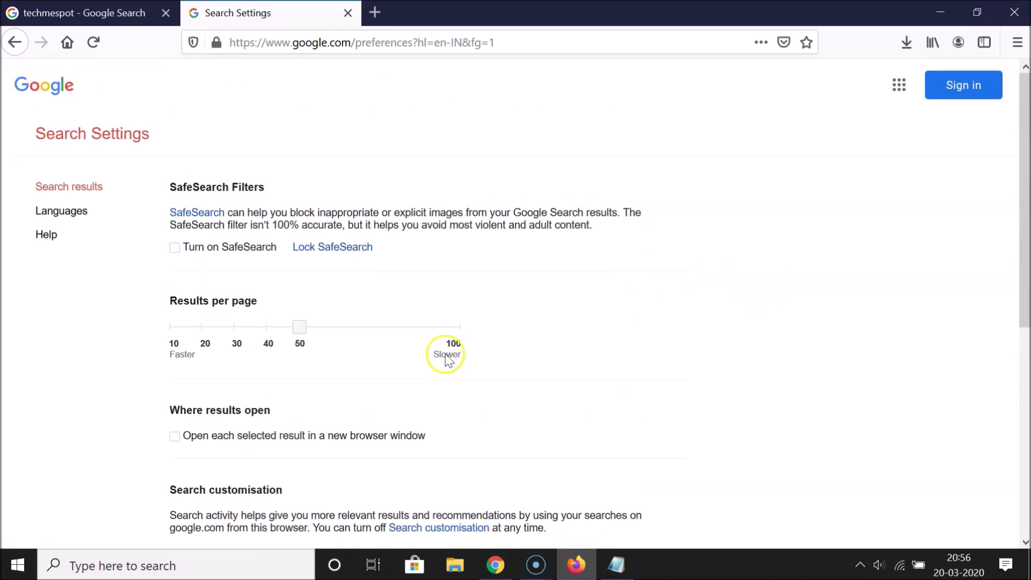
pyautogui.click(205, 332)
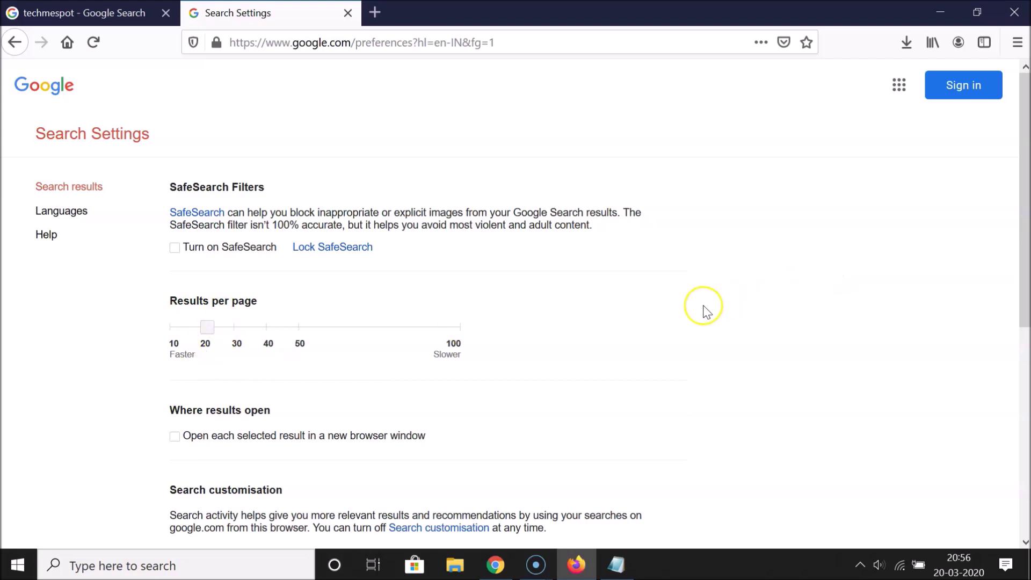
pyautogui.scroll(-5, 704, 308)
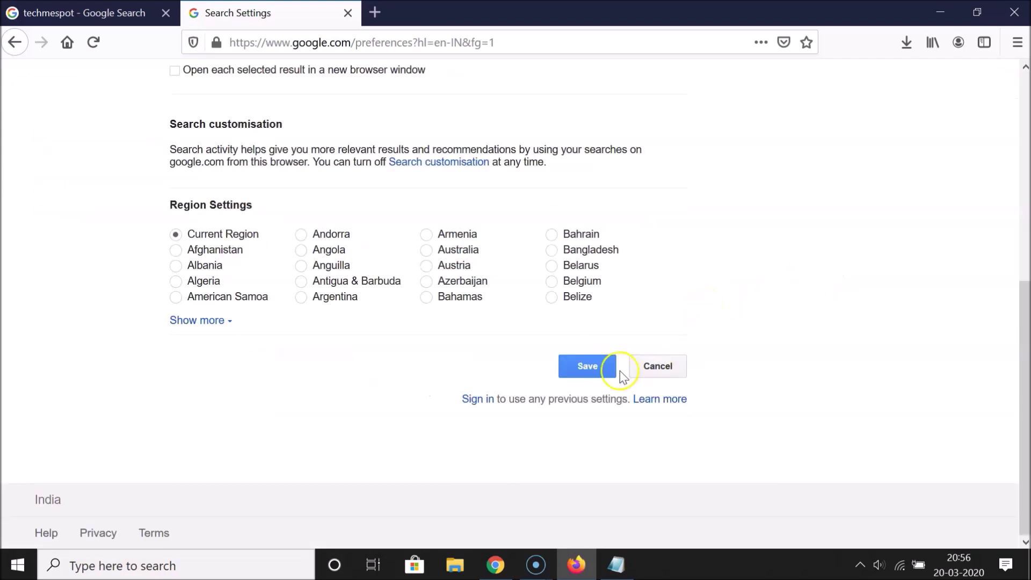
pyautogui.click(584, 366)
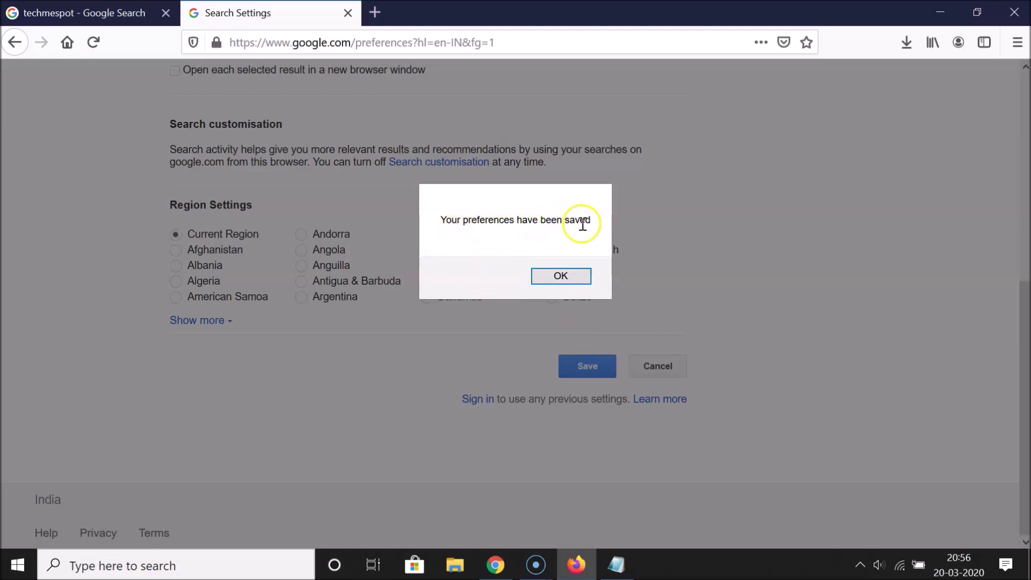
pyautogui.click(563, 276)
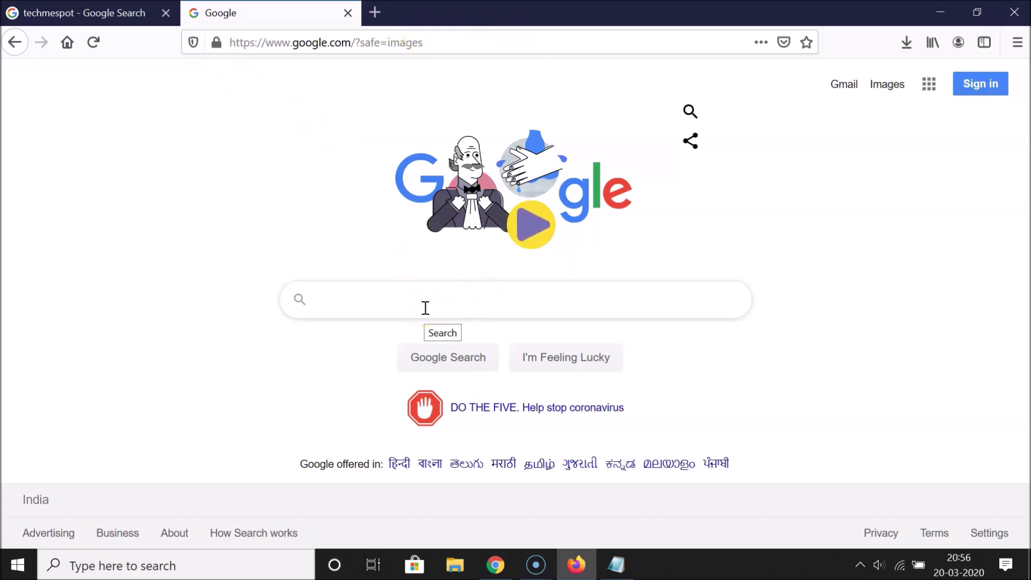
# Step: Search for 'techmespot' again in the second tab
pyautogui.write('techmespot')
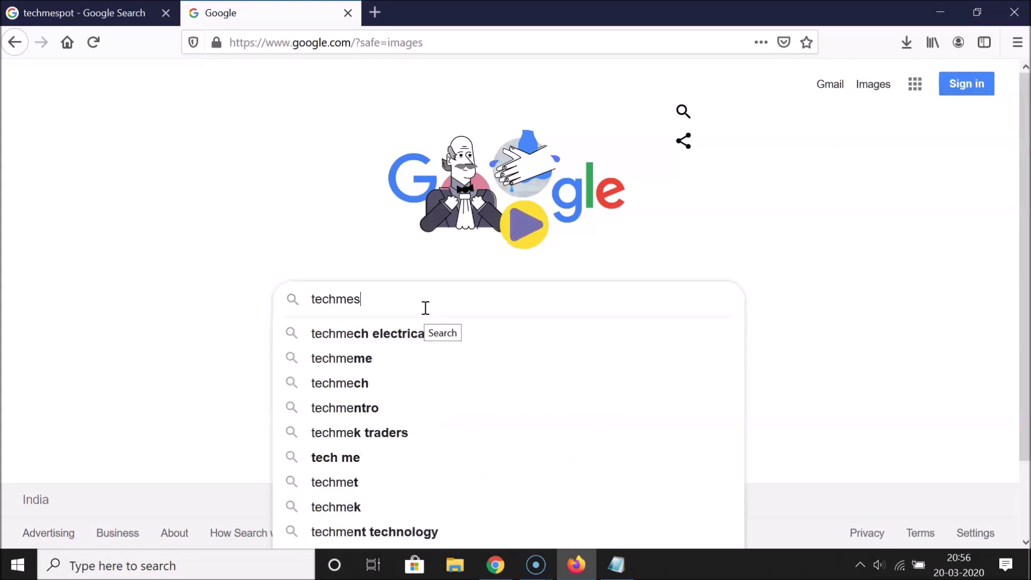
pyautogui.press('Return')
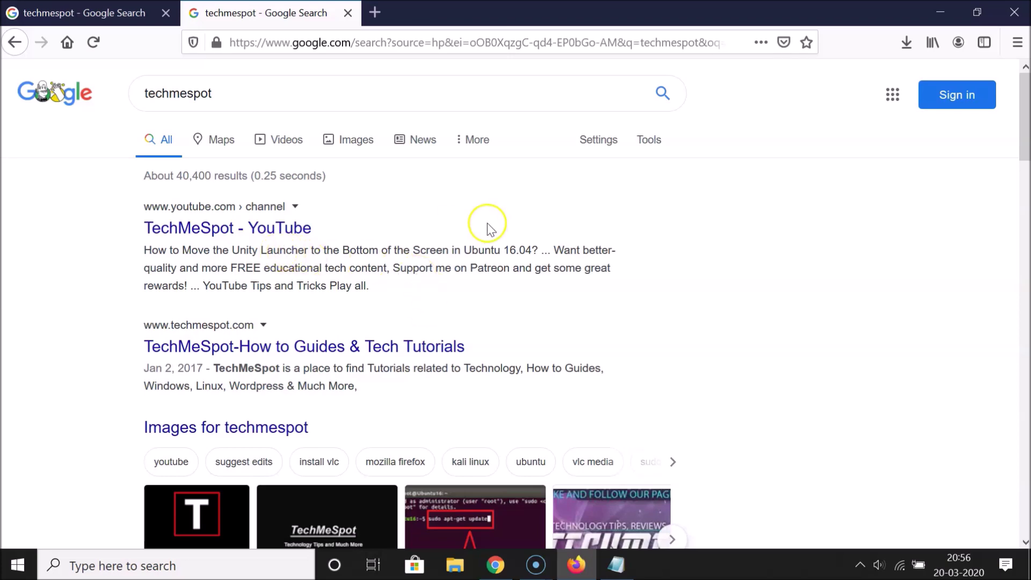
# Step: Scroll the 50-result techmespot page to the pagination, then switch back to Notepad
pyautogui.scroll(-3, 622, 253)
pyautogui.scroll(-3, 536, 346)
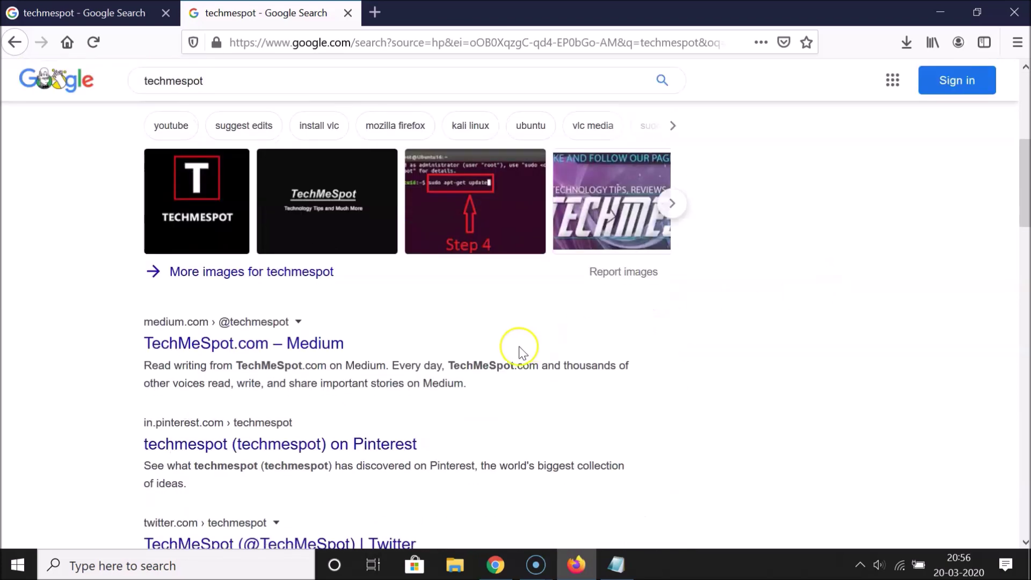
pyautogui.scroll(-3, 688, 317)
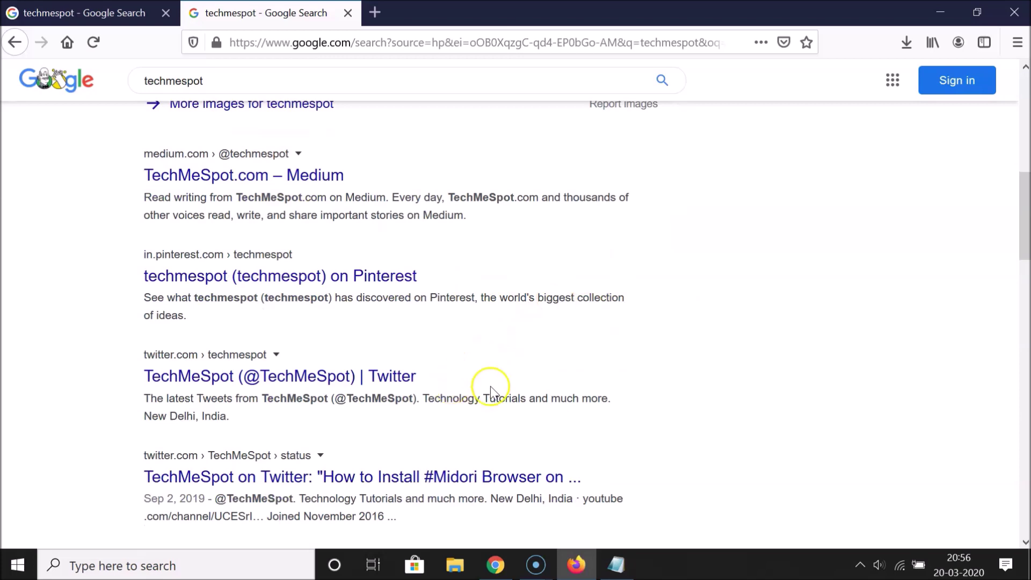
pyautogui.scroll(-3, 590, 335)
pyautogui.scroll(-3, 753, 324)
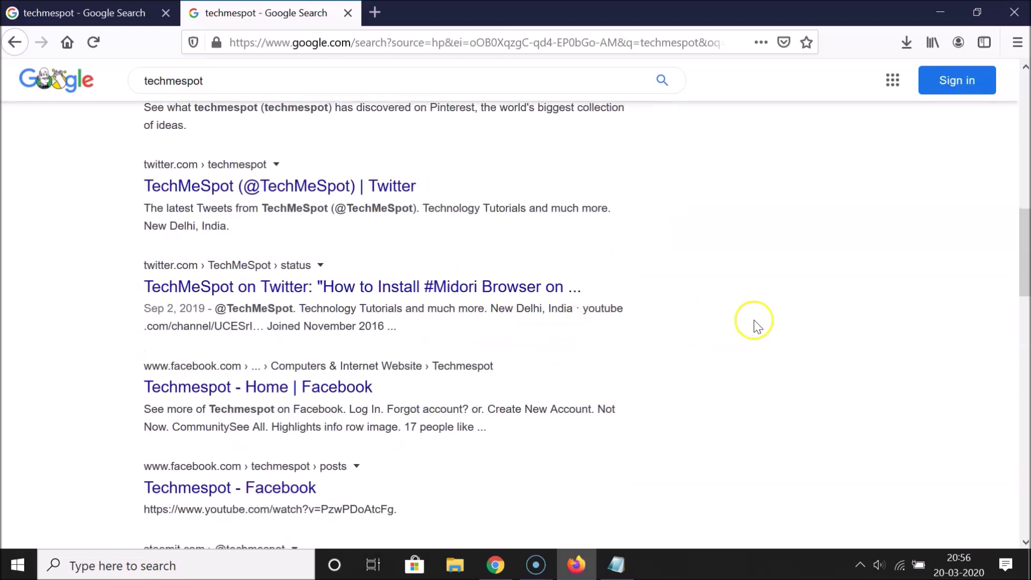
pyautogui.scroll(-3, 730, 344)
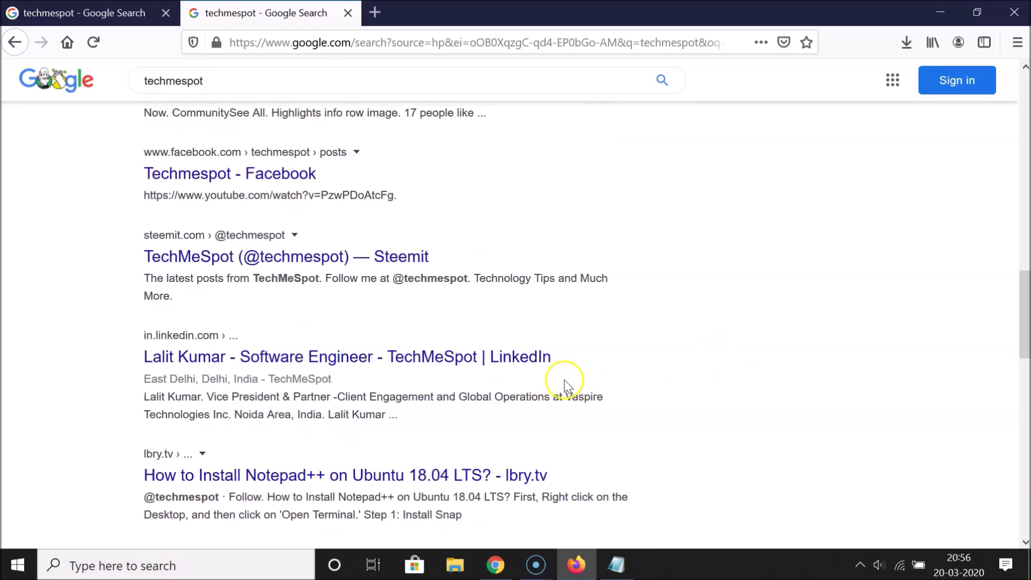
pyautogui.scroll(-3, 720, 394)
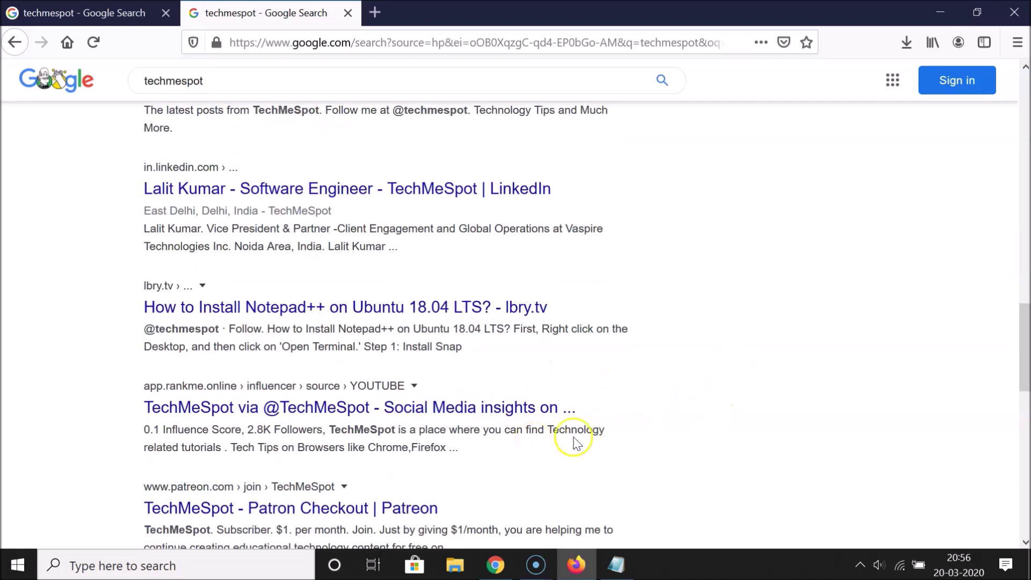
pyautogui.scroll(-3, 653, 359)
pyautogui.scroll(-3, 653, 356)
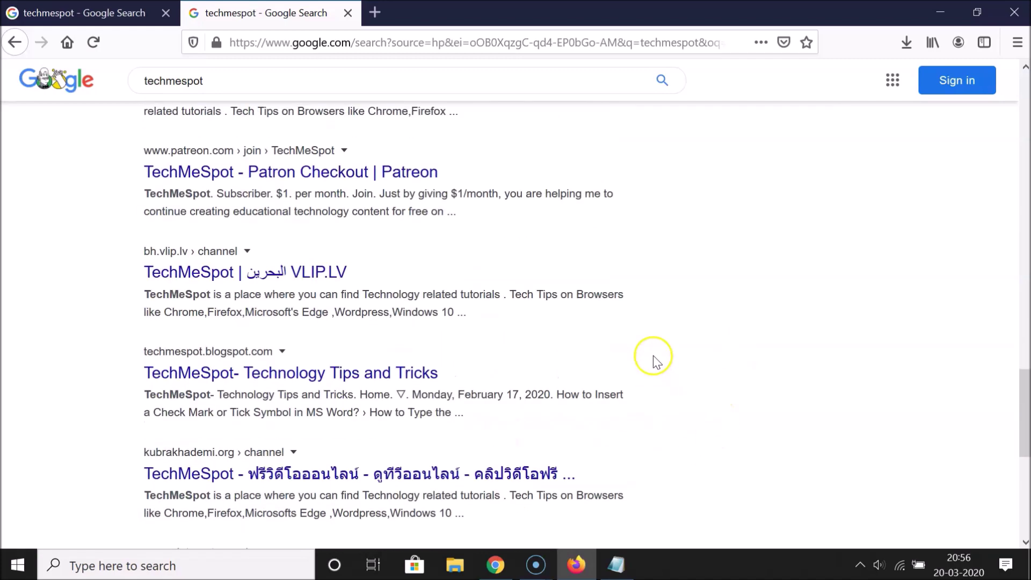
pyautogui.scroll(-5, 641, 411)
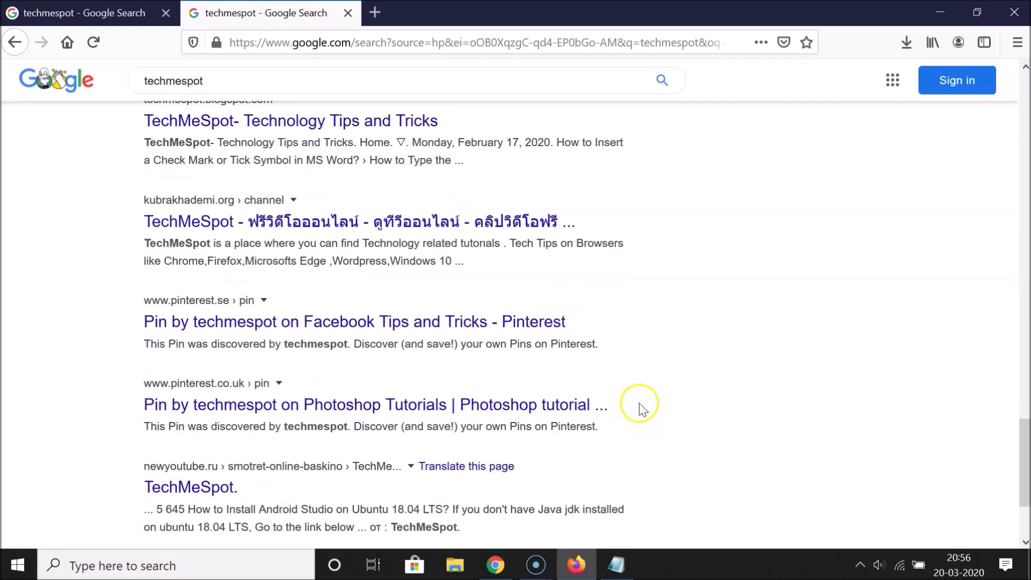
pyautogui.scroll(-3, 537, 400)
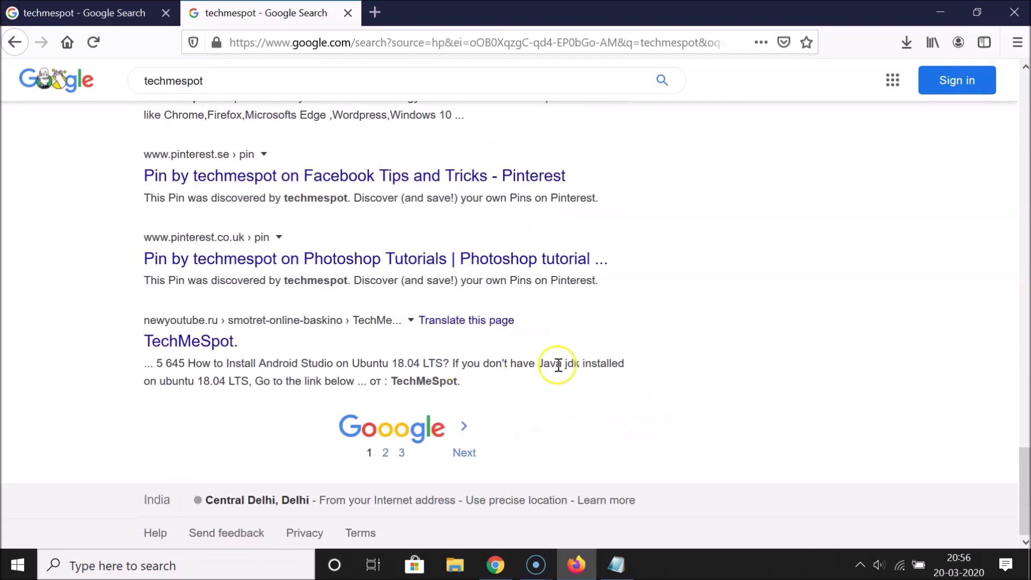
pyautogui.scroll(5, 666, 368)
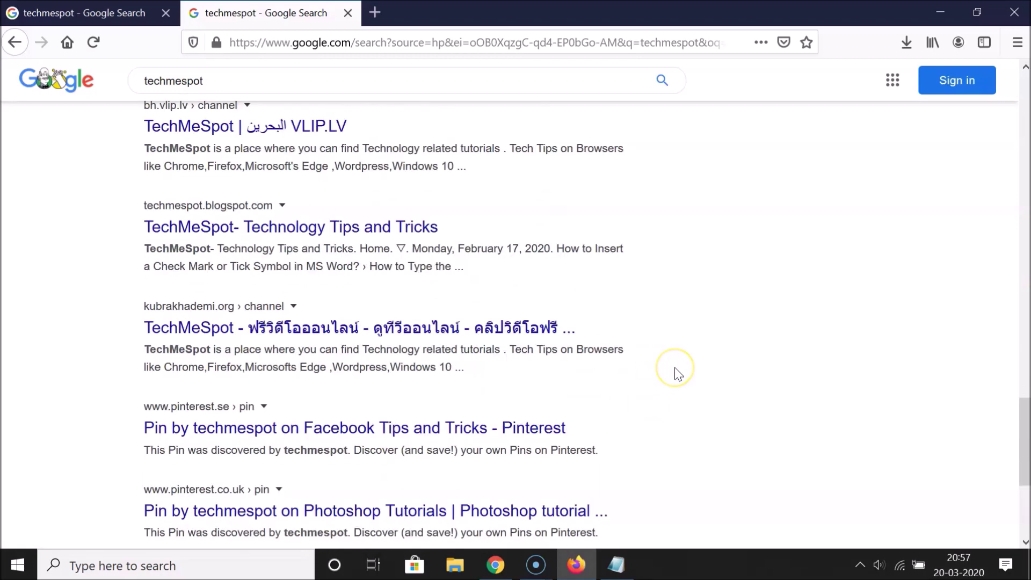
pyautogui.click(615, 564)
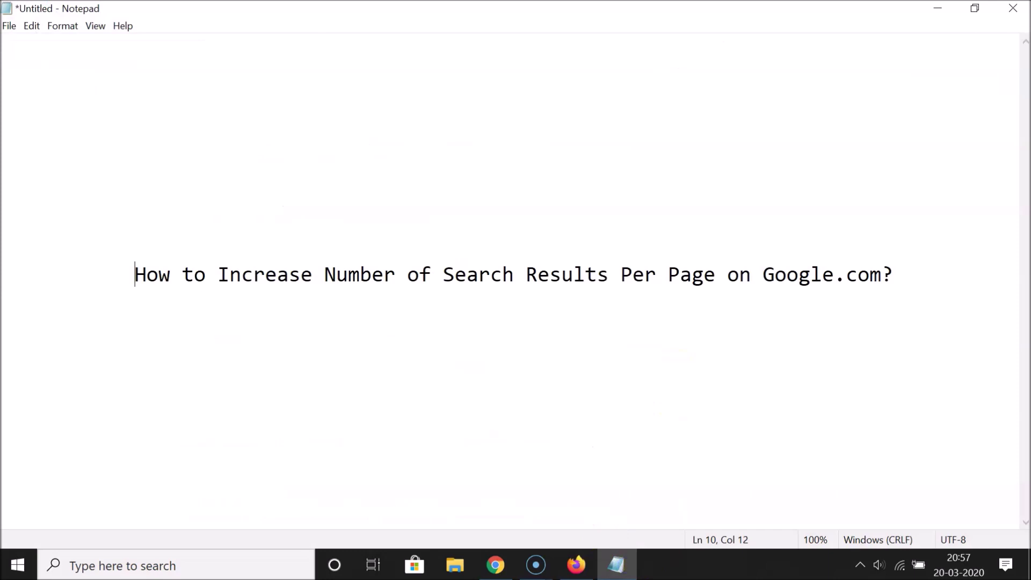